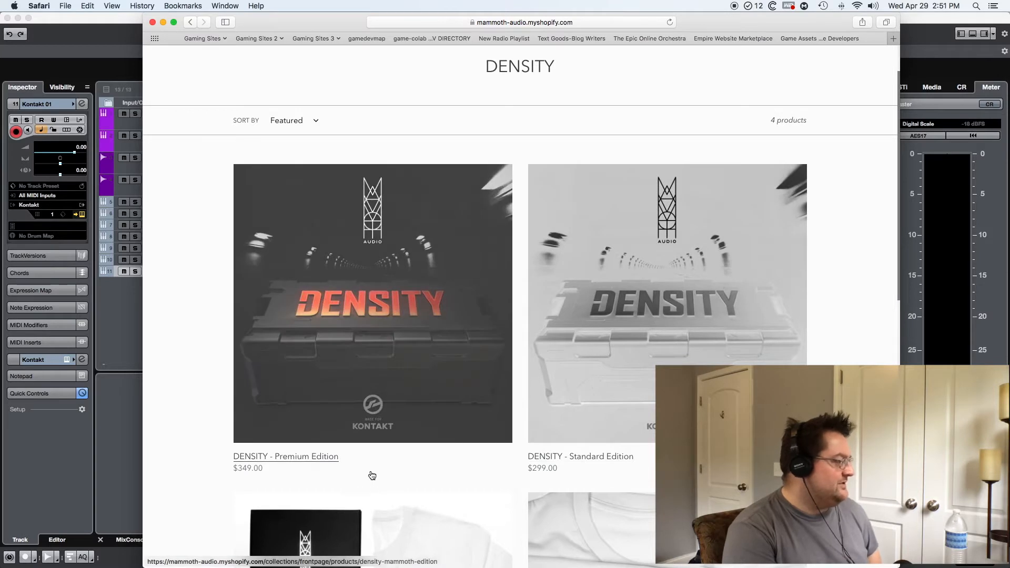
Step: View the DENSITY - Premium Edition product page and its description, and return to the DENSITY collection
{"action": "left_click", "coordinate": [297, 458]}
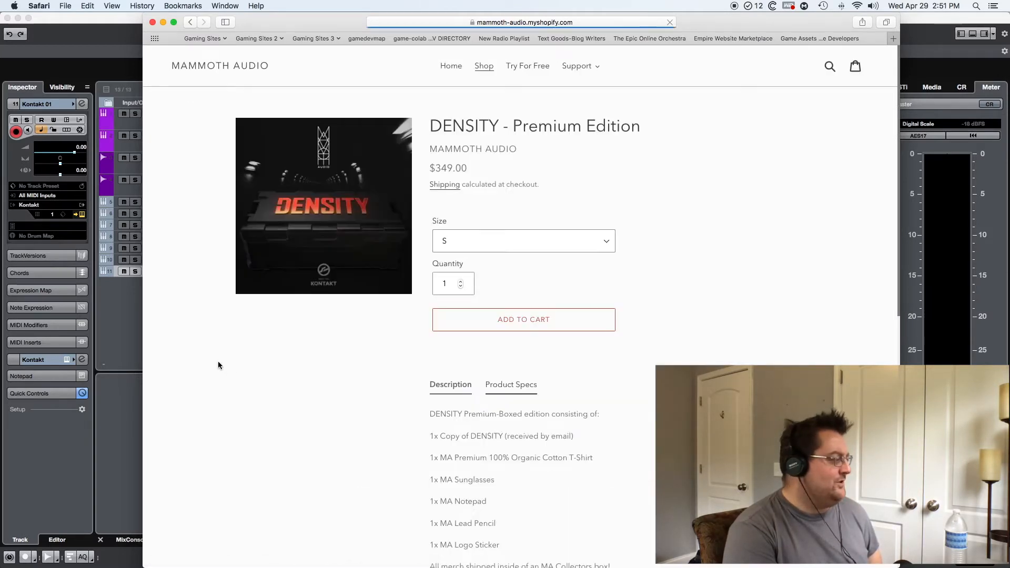
{"action": "scroll", "coordinate": [222, 364], "scroll_direction": "down", "scroll_amount": 5}
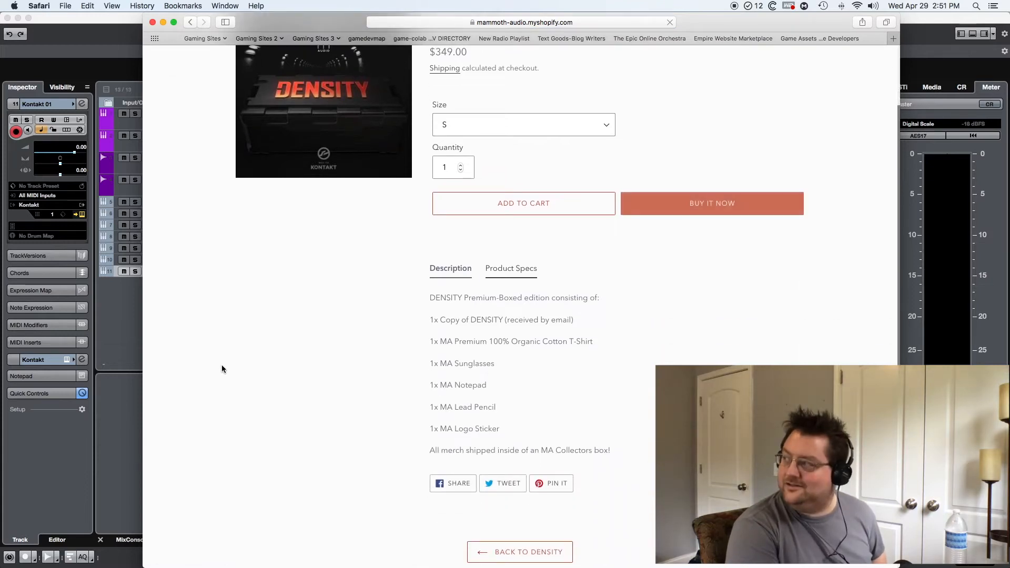
{"action": "scroll", "coordinate": [221, 369], "scroll_direction": "up", "scroll_amount": 1}
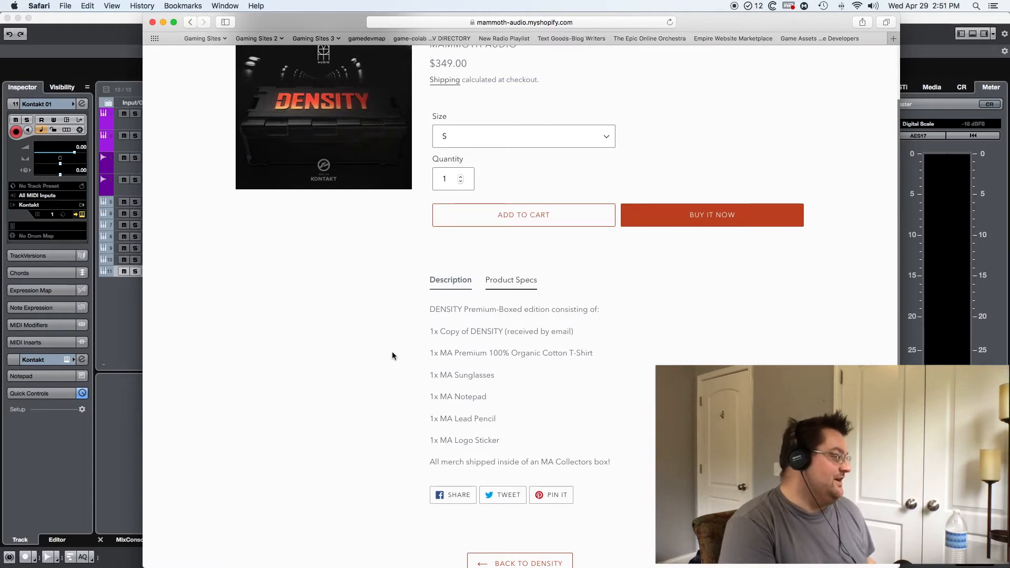
{"action": "scroll", "coordinate": [392, 351], "scroll_direction": "left", "scroll_amount": 10}
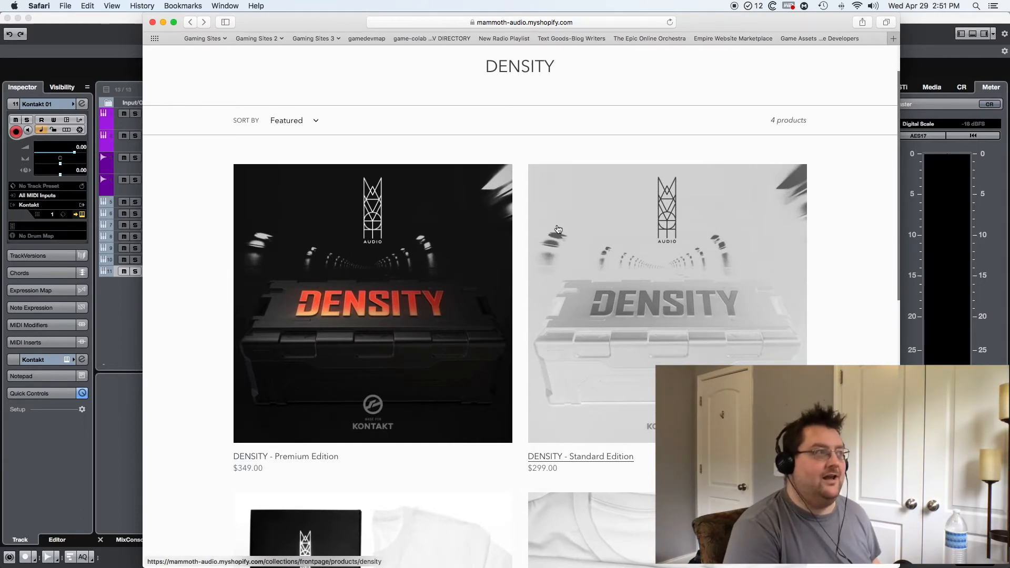
{"action": "scroll", "coordinate": [525, 126], "scroll_direction": "up", "scroll_amount": 2}
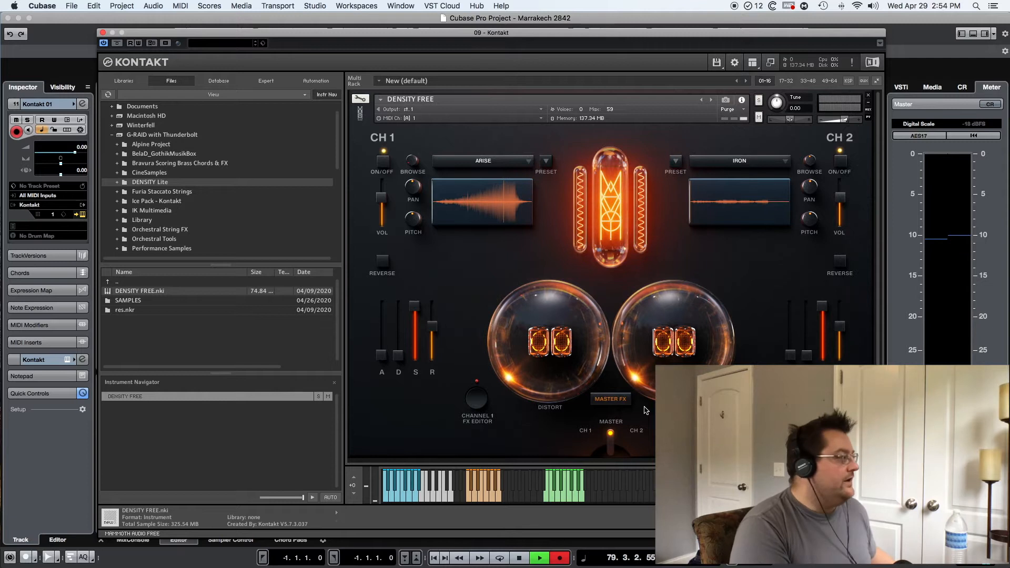
Step: In Kontakt's DENSITY FREE instrument, load the BRAAMS sample on channel 1 and the LASH sample on channel 2
{"action": "left_click", "coordinate": [527, 161]}
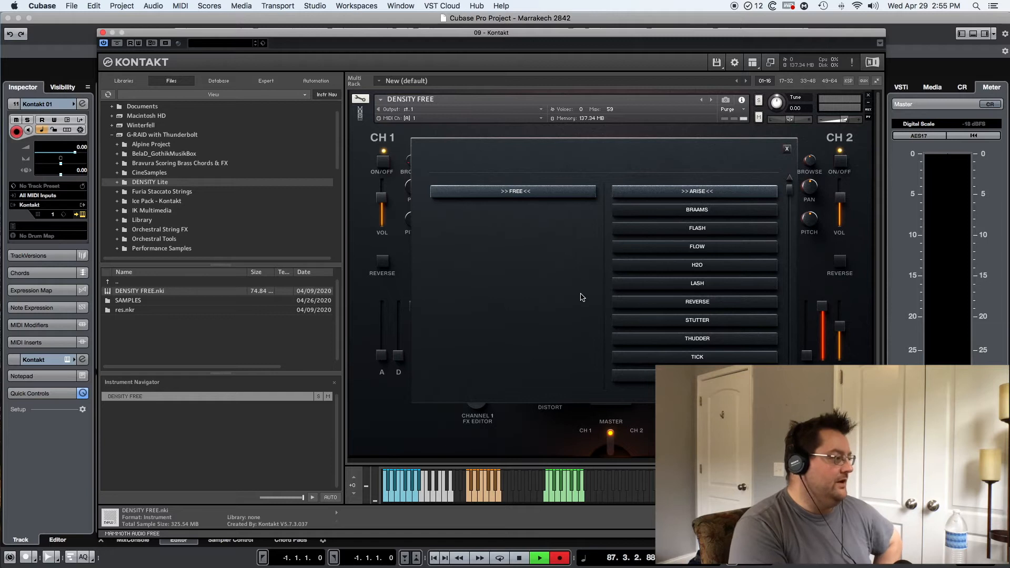
{"action": "left_click", "coordinate": [697, 209]}
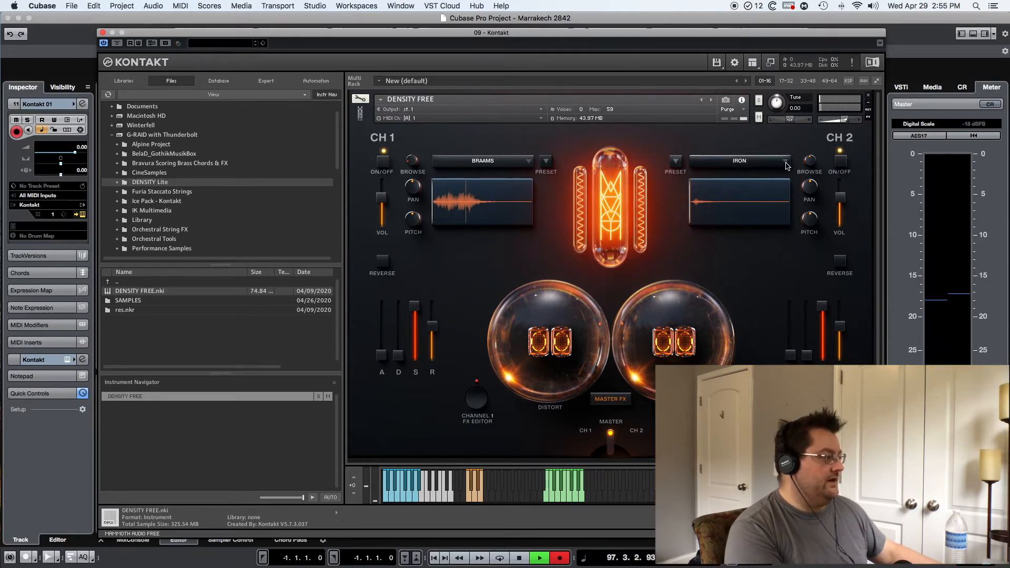
{"action": "left_click", "coordinate": [785, 164]}
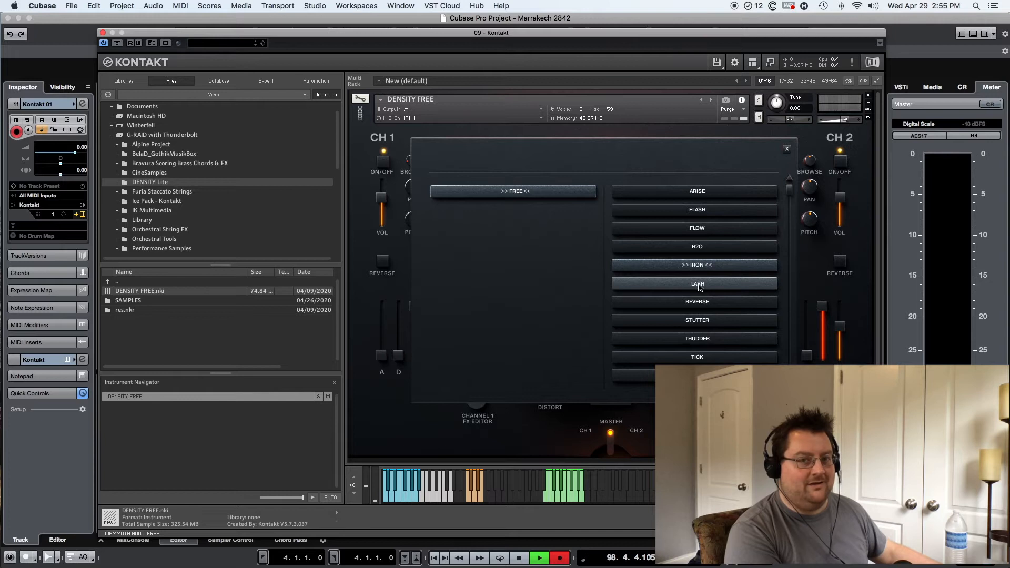
{"action": "left_click", "coordinate": [697, 284]}
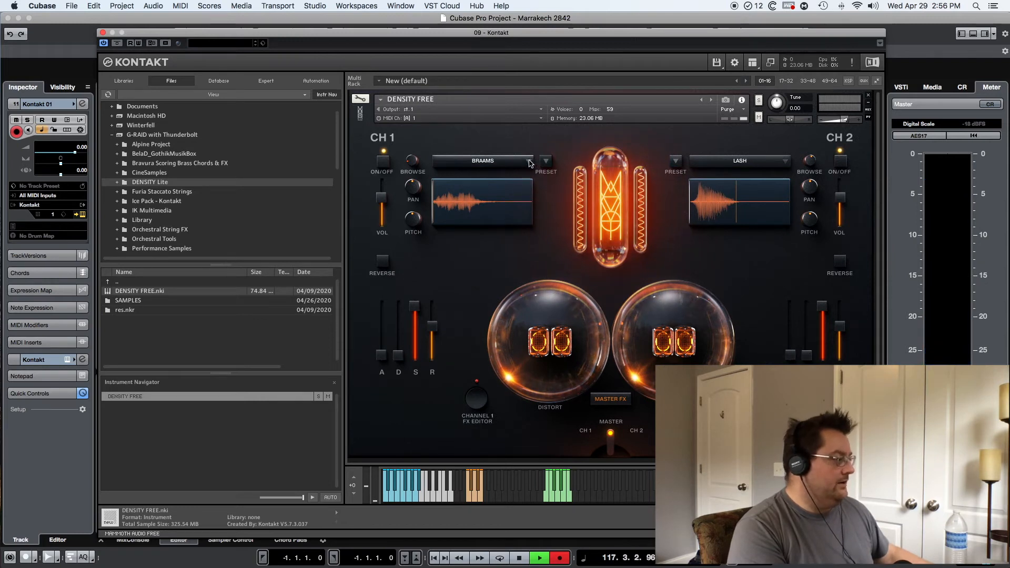
Step: Load the IRON sample on channel 1 and switch on that channel's reverse playback
{"action": "left_click", "coordinate": [530, 163]}
{"action": "left_click", "coordinate": [697, 283]}
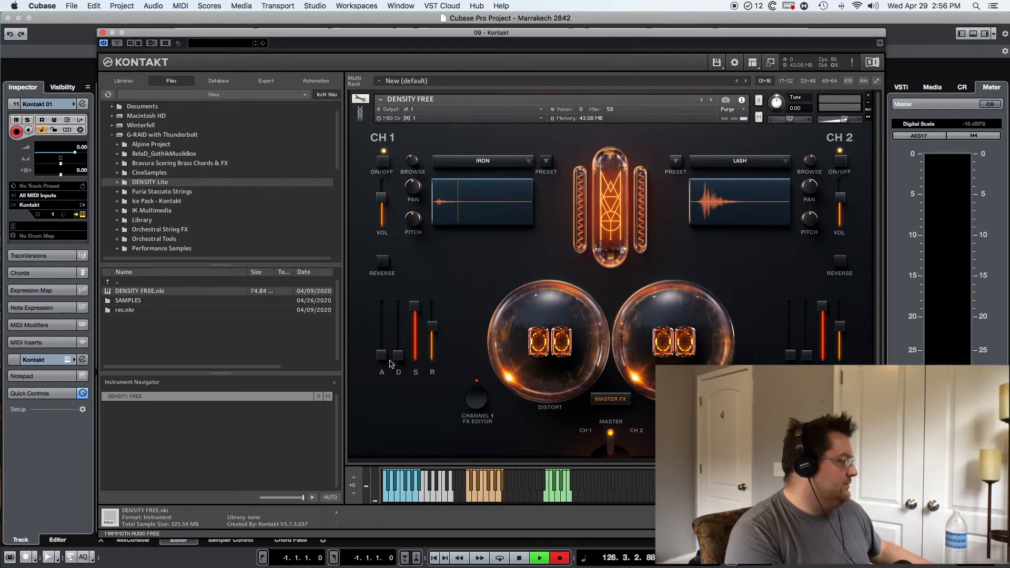
{"action": "mouse_move", "coordinate": [399, 355]}
{"action": "left_mouse_down"}
{"action": "mouse_move", "coordinate": [400, 263]}
{"action": "mouse_move", "coordinate": [398, 373]}
{"action": "left_mouse_up"}
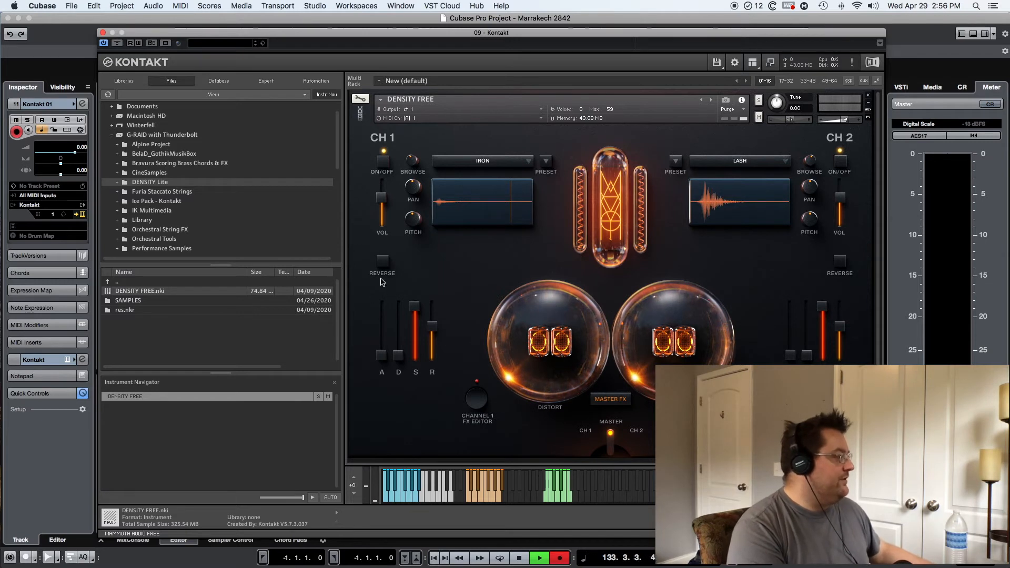
{"action": "left_click", "coordinate": [384, 261]}
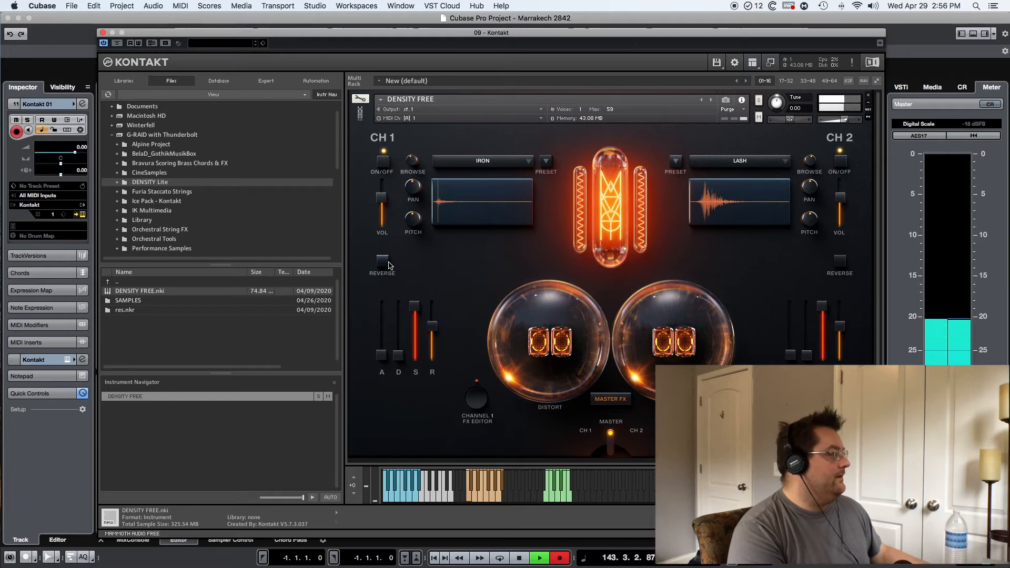
Step: Try the REVERSE sample on channel 1, and replace it with the THUDDER sample
{"action": "left_click", "coordinate": [529, 161]}
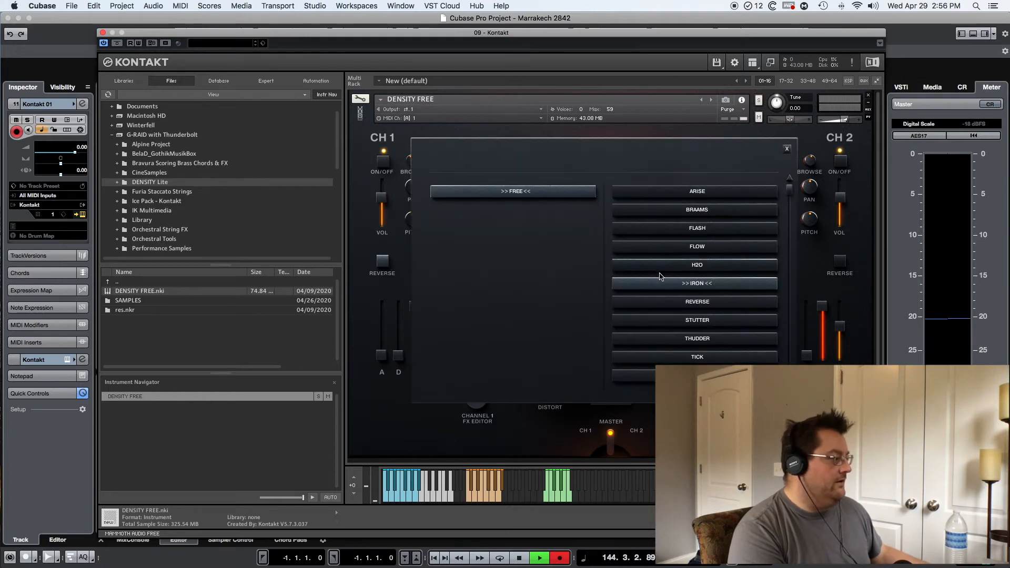
{"action": "left_click", "coordinate": [704, 302]}
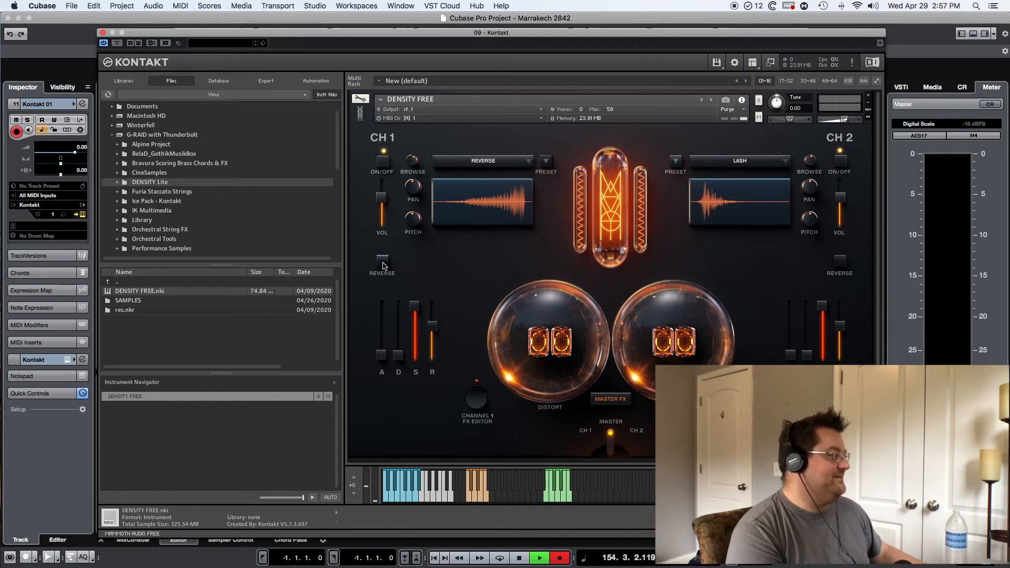
{"action": "left_click", "coordinate": [528, 162]}
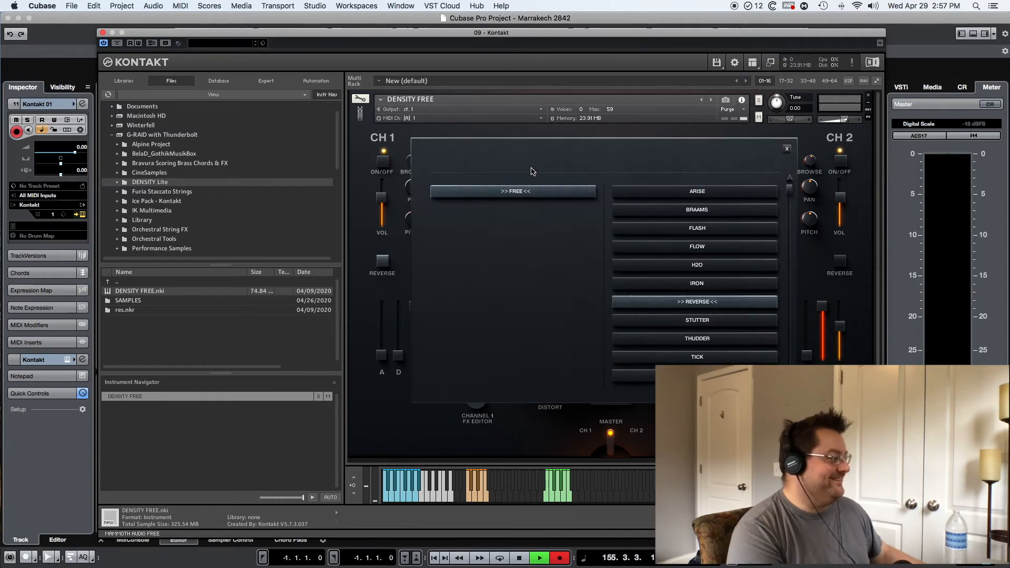
{"action": "left_click", "coordinate": [701, 339]}
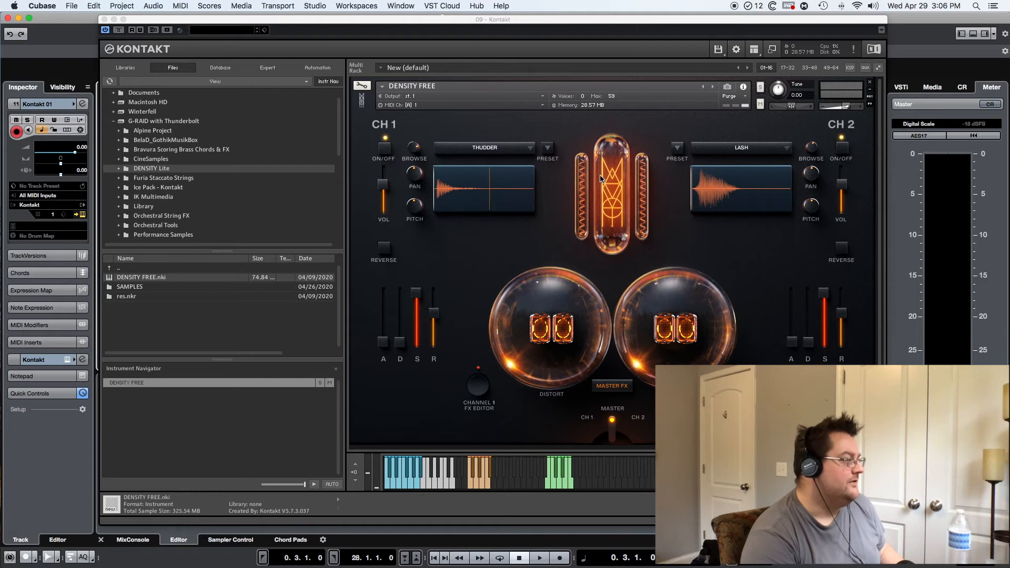
Step: Look over the list of FREE samples for channel 1 and close the Kontakt instrument window
{"action": "left_click", "coordinate": [529, 149]}
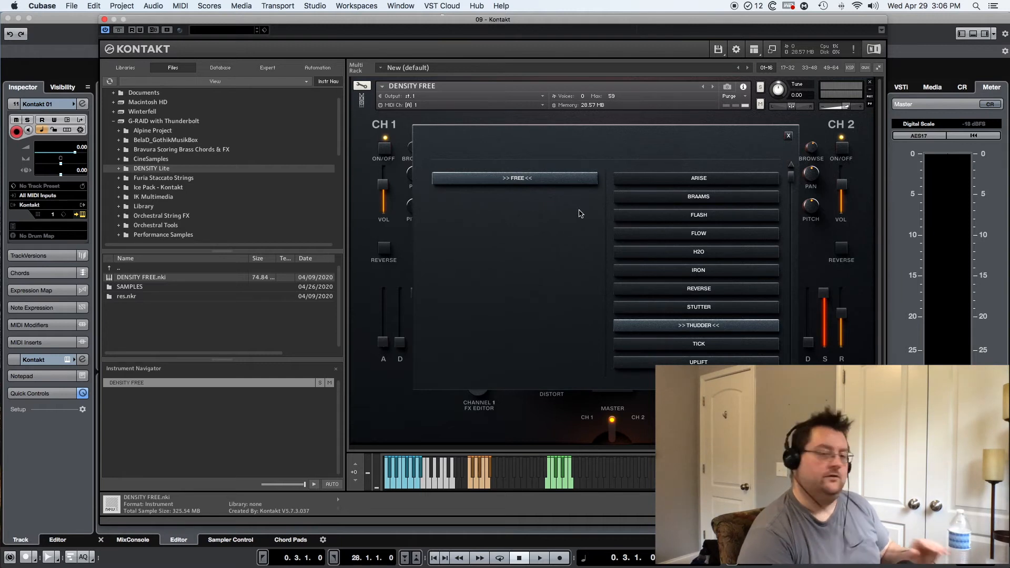
{"action": "left_click", "coordinate": [789, 136]}
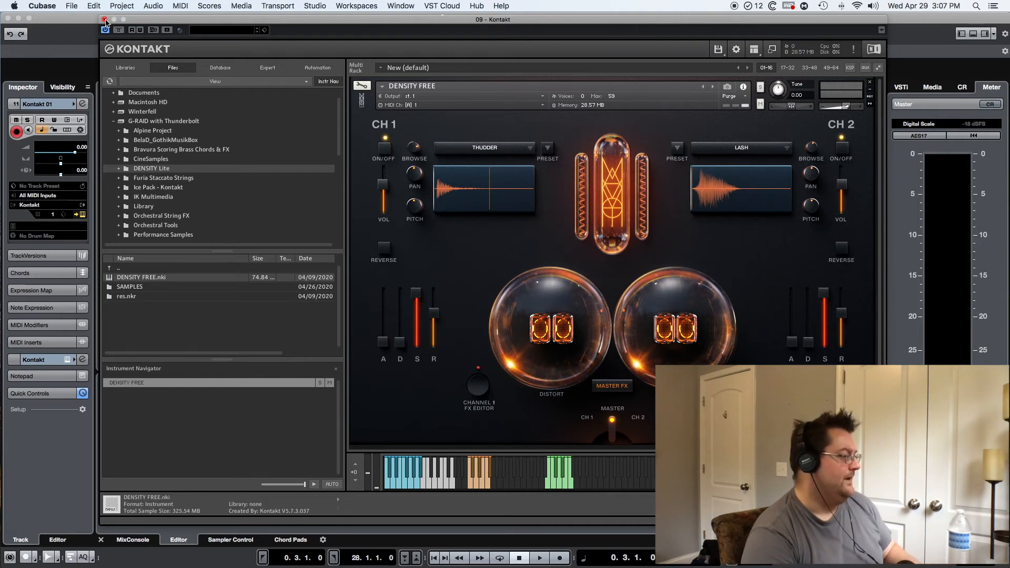
{"action": "left_click", "coordinate": [104, 20]}
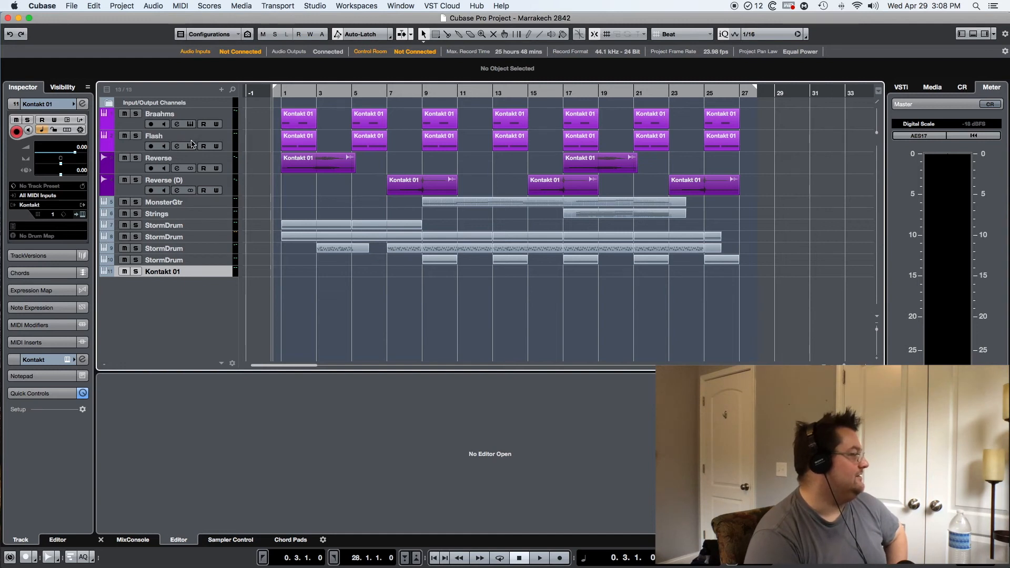
Step: Select the MonsterGtr track, view the Kontakt instrument assigned to it, and close the instrument window
{"action": "left_click", "coordinate": [229, 142]}
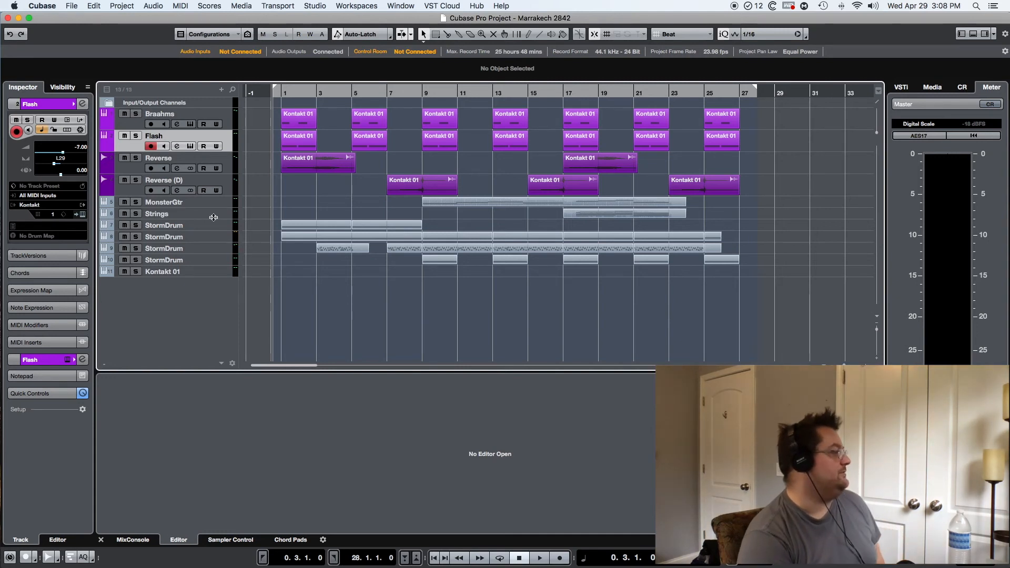
{"action": "left_click", "coordinate": [226, 204]}
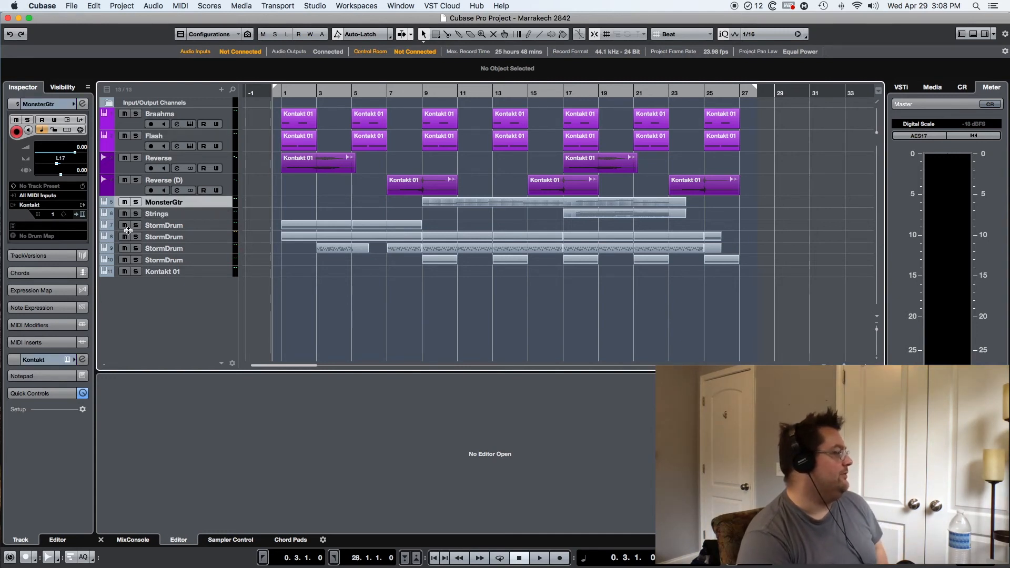
{"action": "left_click", "coordinate": [82, 215]}
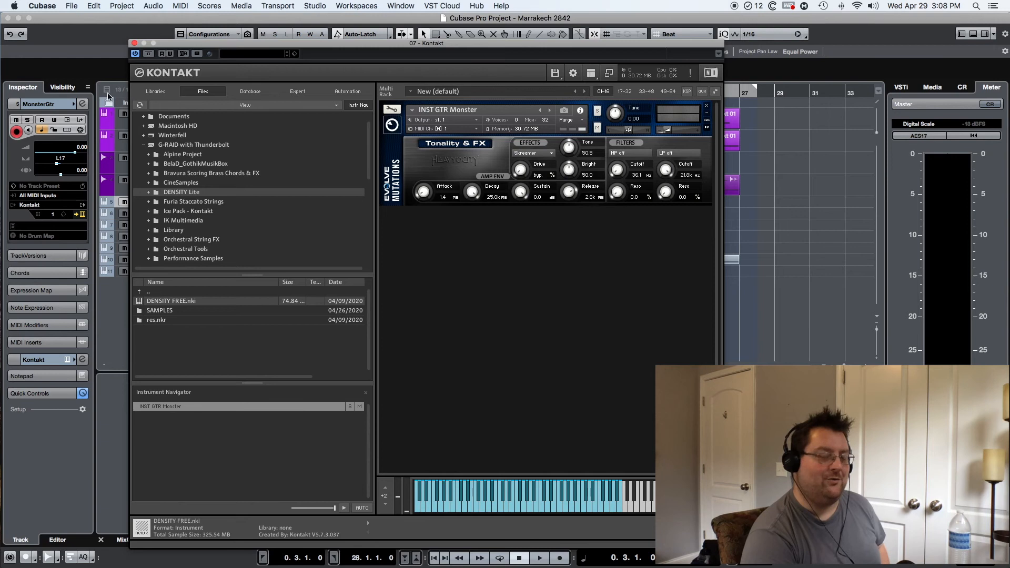
{"action": "left_click", "coordinate": [135, 43]}
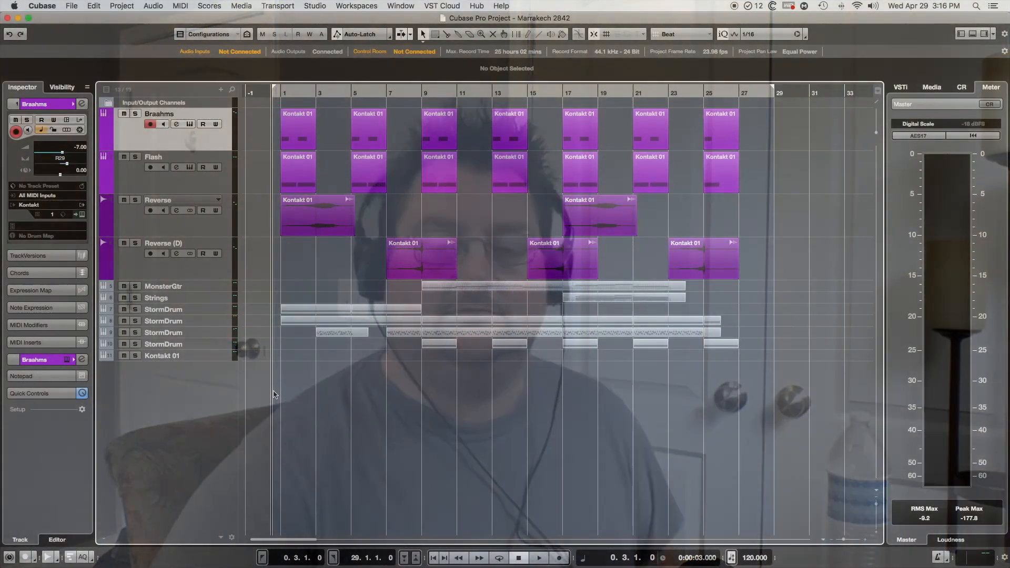
Step: Play the project and inspect the notes of the Braahms part at bar 5 and the Flash part at bar 9
{"action": "key", "text": "space"}
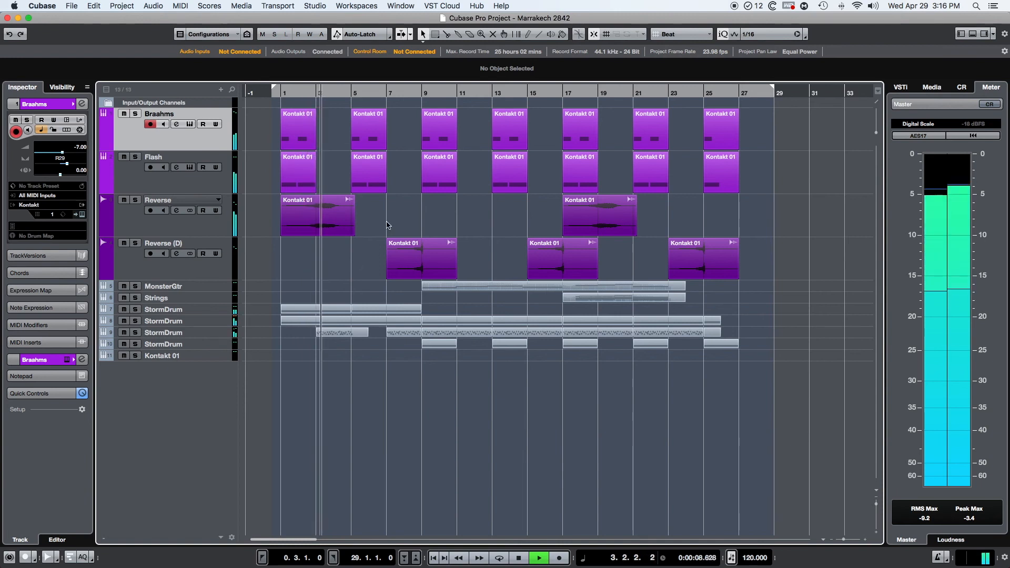
{"action": "left_click", "coordinate": [370, 128]}
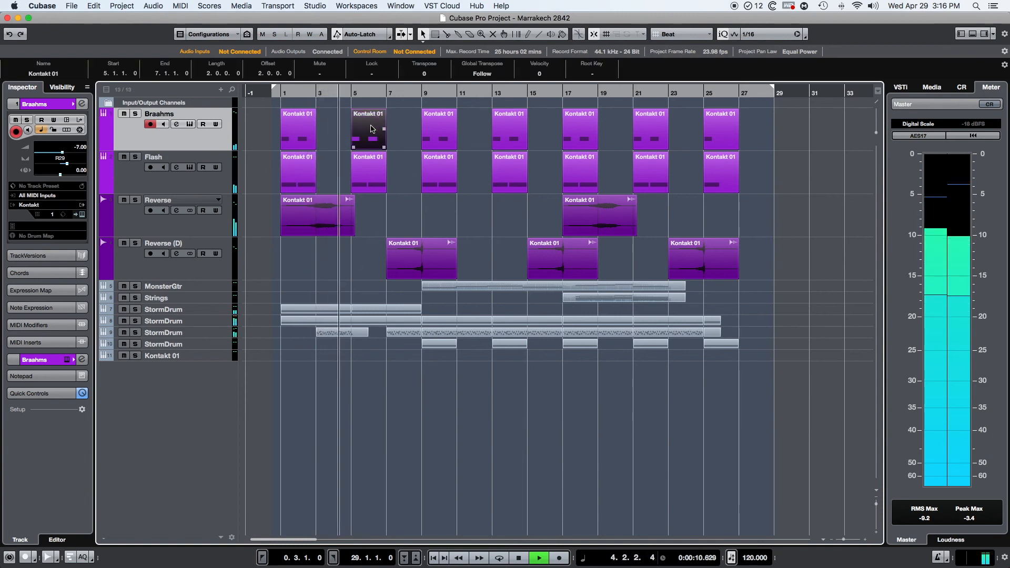
{"action": "double_click", "coordinate": [370, 128]}
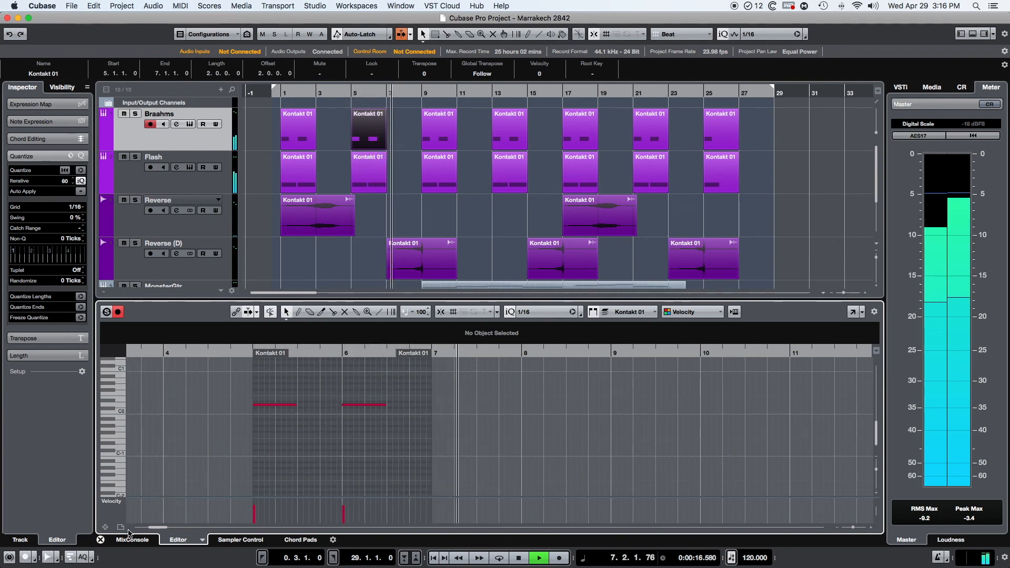
{"action": "left_click", "coordinate": [100, 540]}
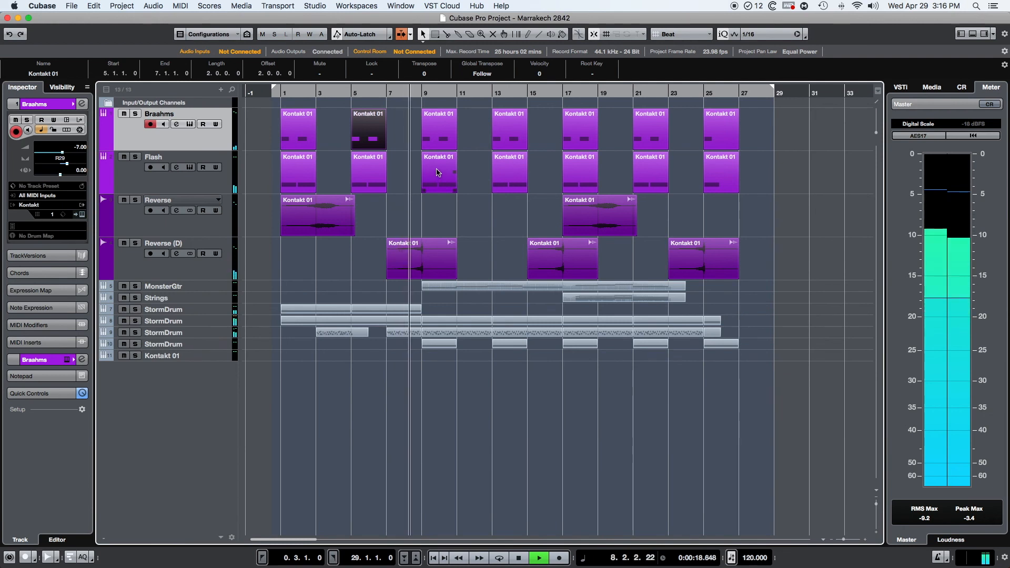
{"action": "double_click", "coordinate": [437, 172]}
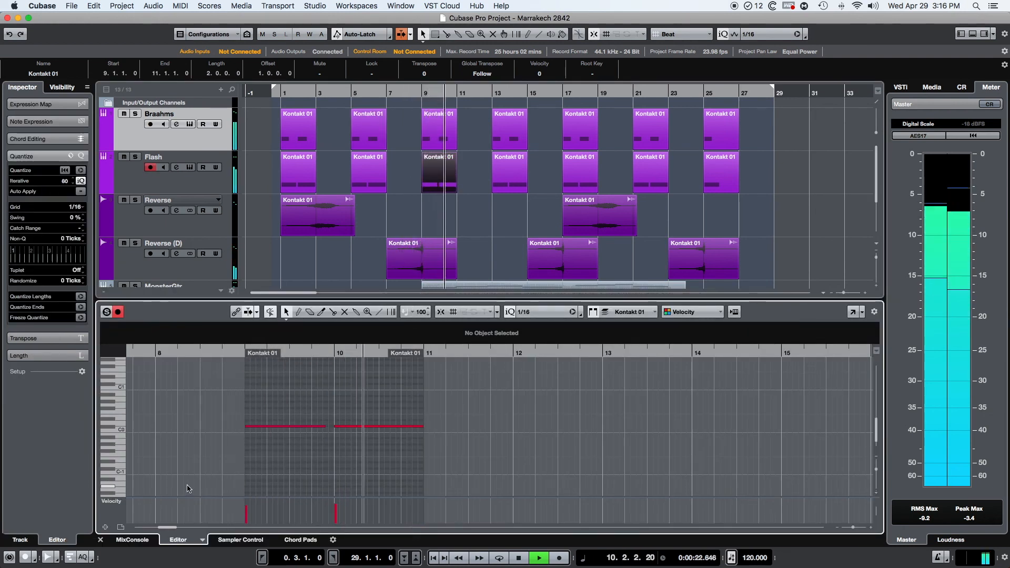
{"action": "left_click", "coordinate": [100, 540]}
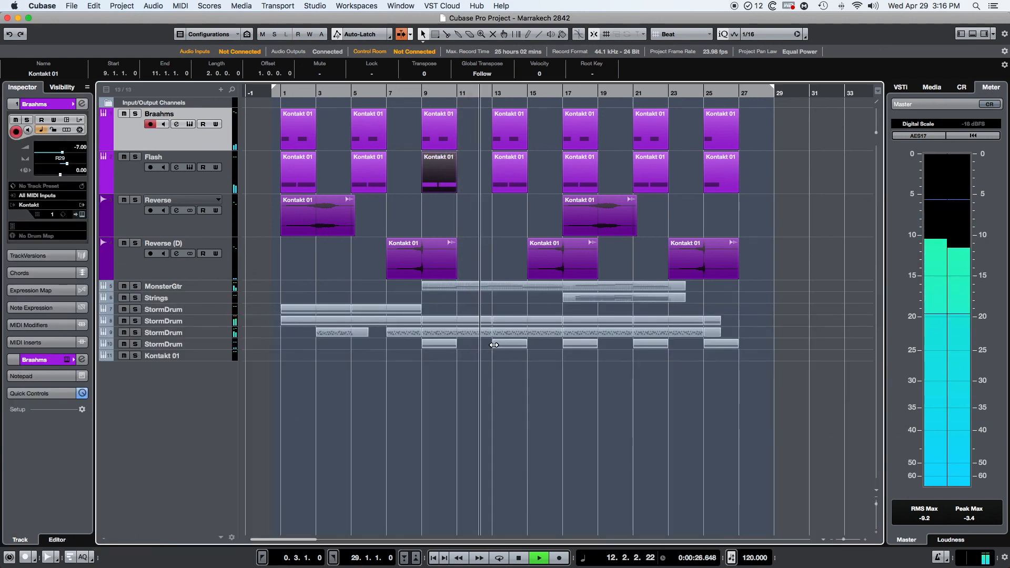
Step: Inspect the full note range of the MonsterGtr part in the key editor and close the editor
{"action": "double_click", "coordinate": [528, 286]}
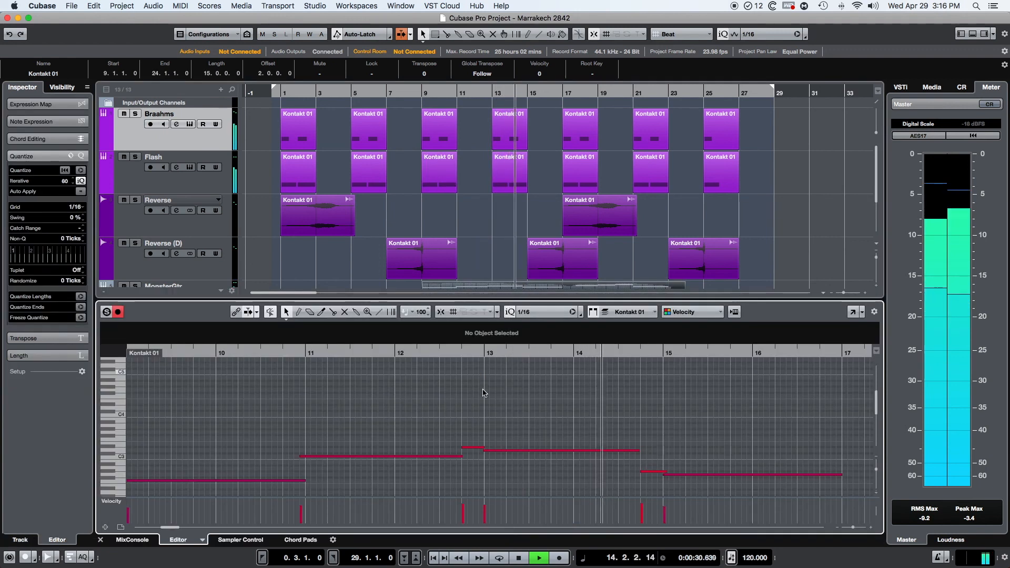
{"action": "mouse_move", "coordinate": [852, 527]}
{"action": "left_mouse_down"}
{"action": "mouse_move", "coordinate": [840, 527]}
{"action": "mouse_move", "coordinate": [849, 529]}
{"action": "left_mouse_up"}
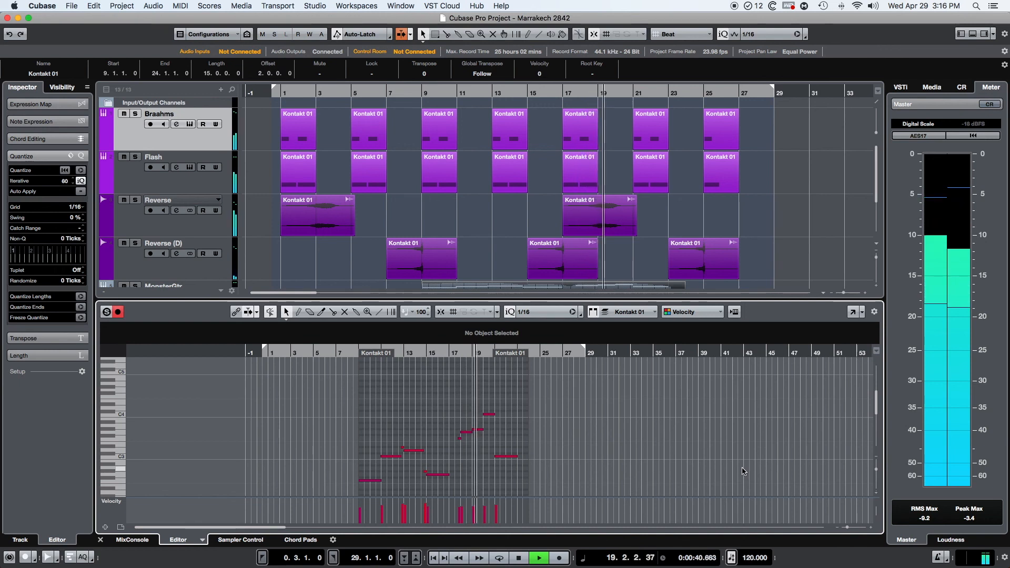
{"action": "left_click", "coordinate": [101, 540]}
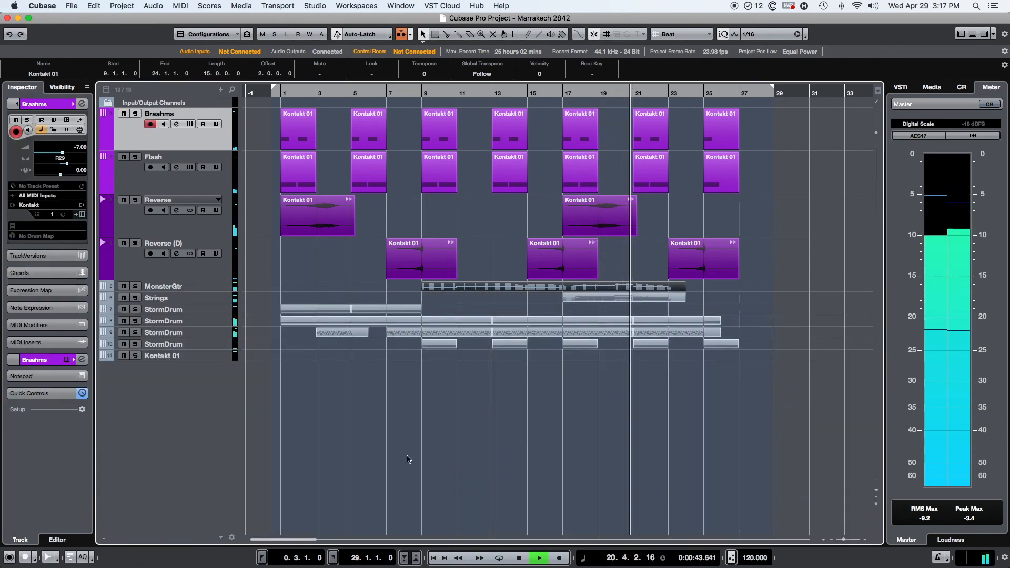
Step: Inspect the notes and velocities of the StormDrum part at bar 21 in the key editor and close the editor
{"action": "double_click", "coordinate": [651, 335]}
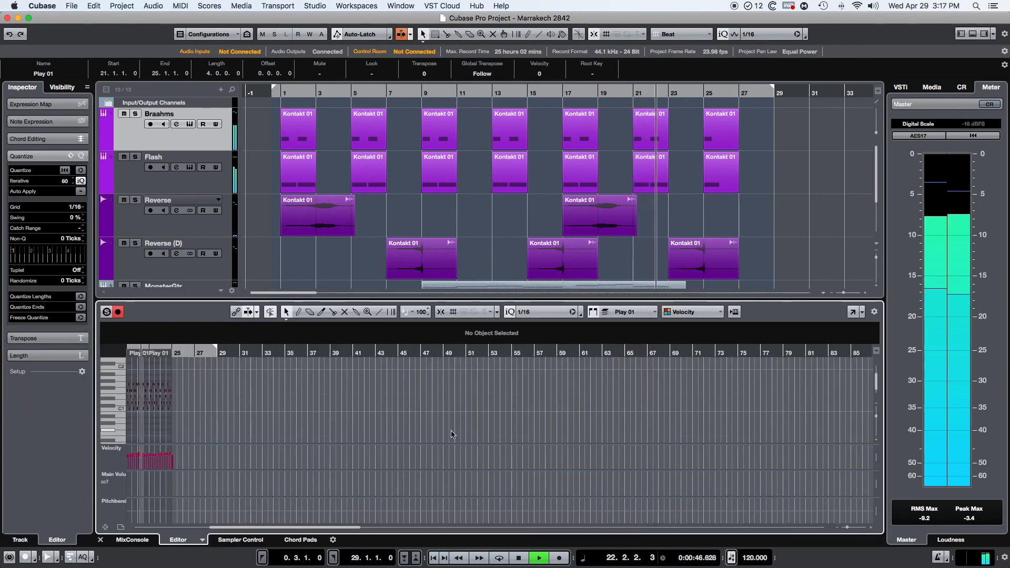
{"action": "left_click_drag", "start_coordinate": [847, 527], "coordinate": [853, 528]}
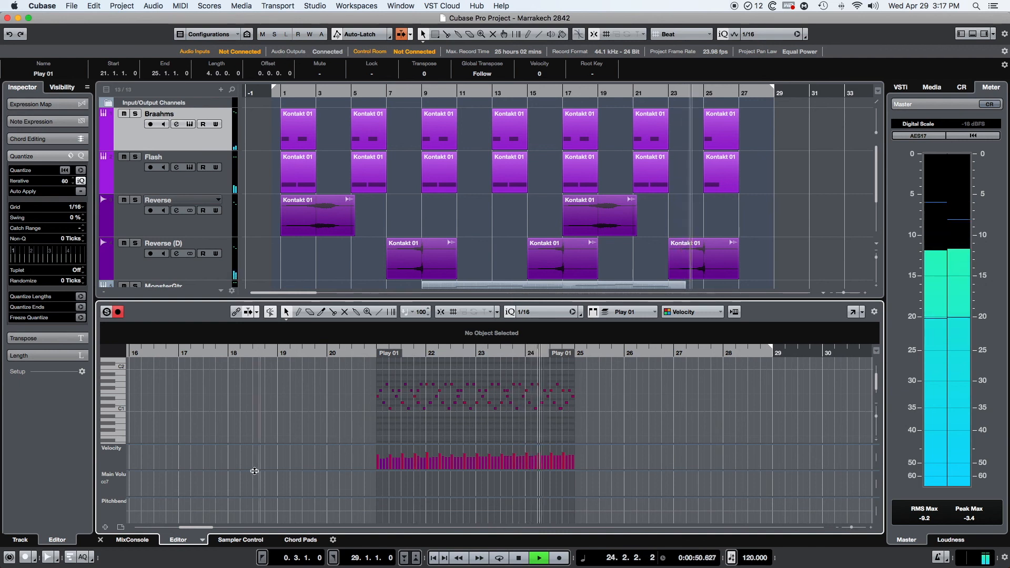
{"action": "left_click", "coordinate": [100, 540]}
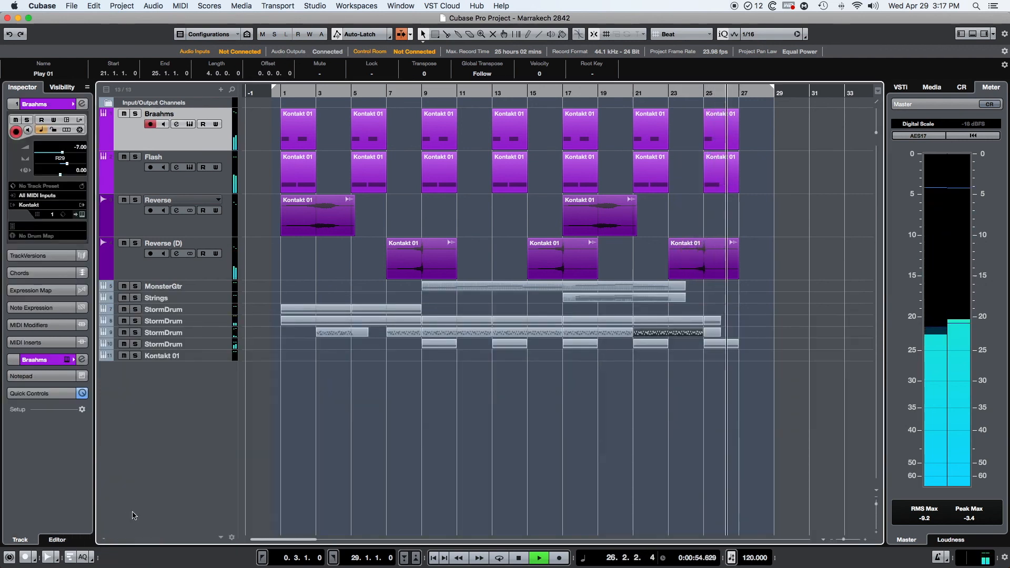